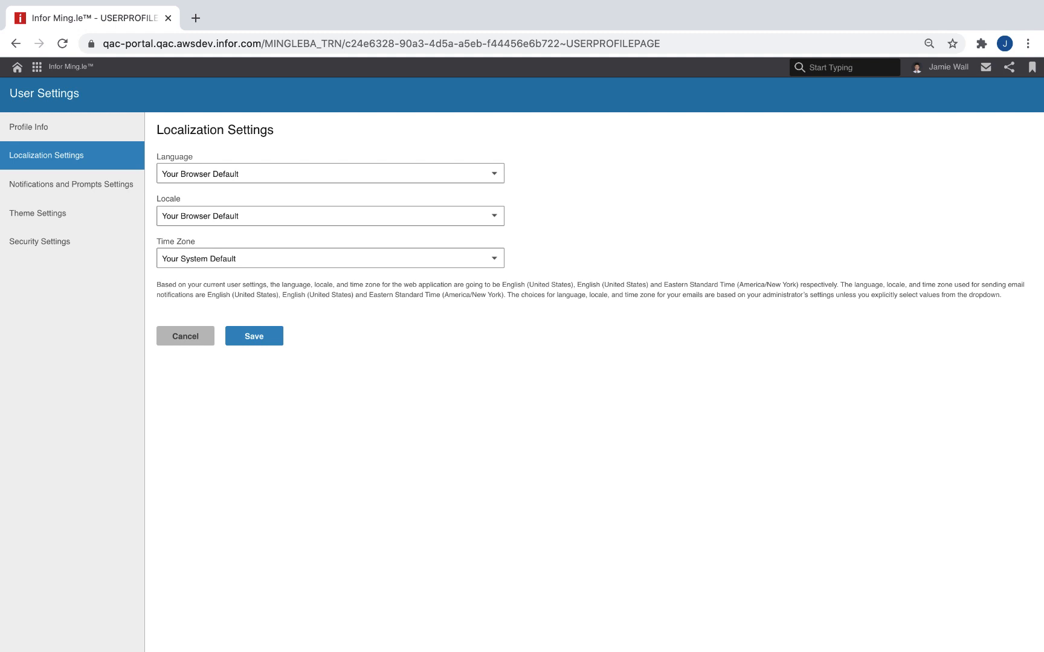
left_click(494, 173)
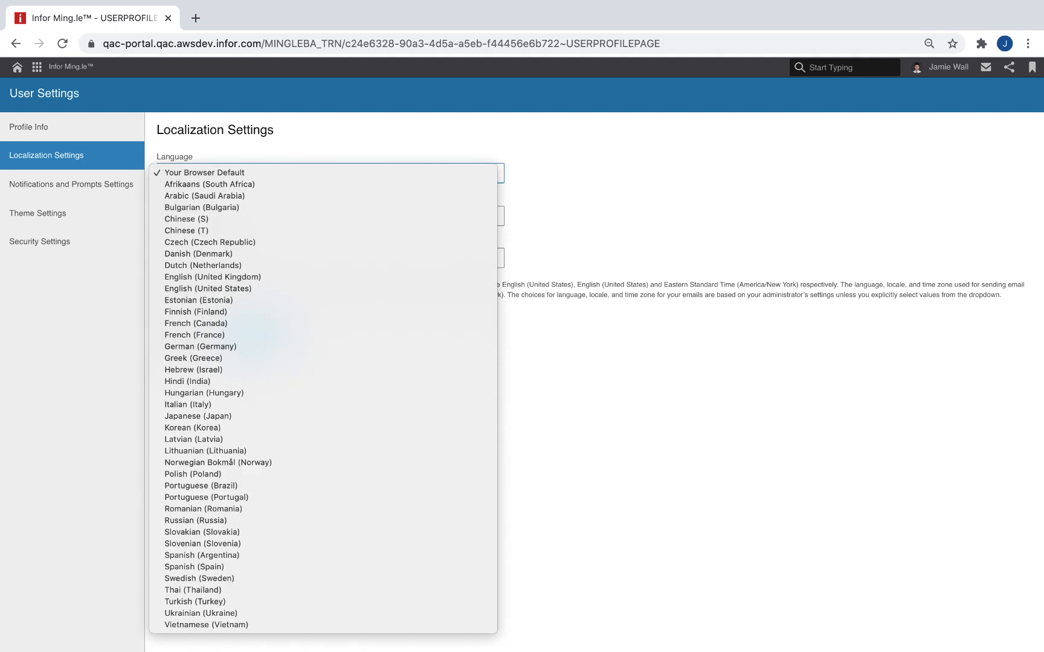
left_click(494, 216)
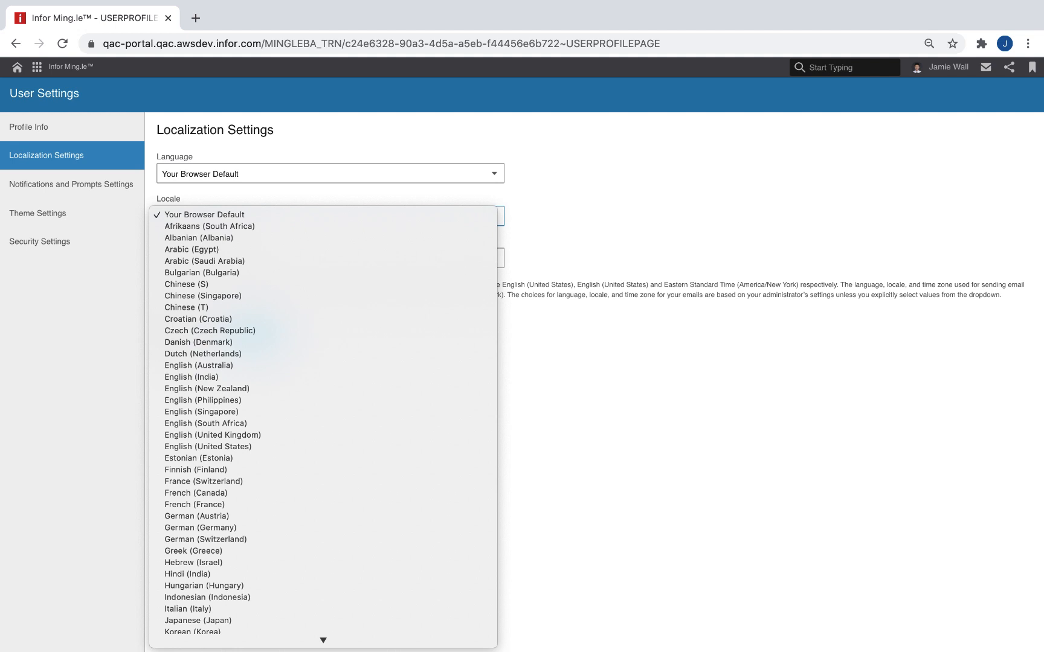
left_click(494, 258)
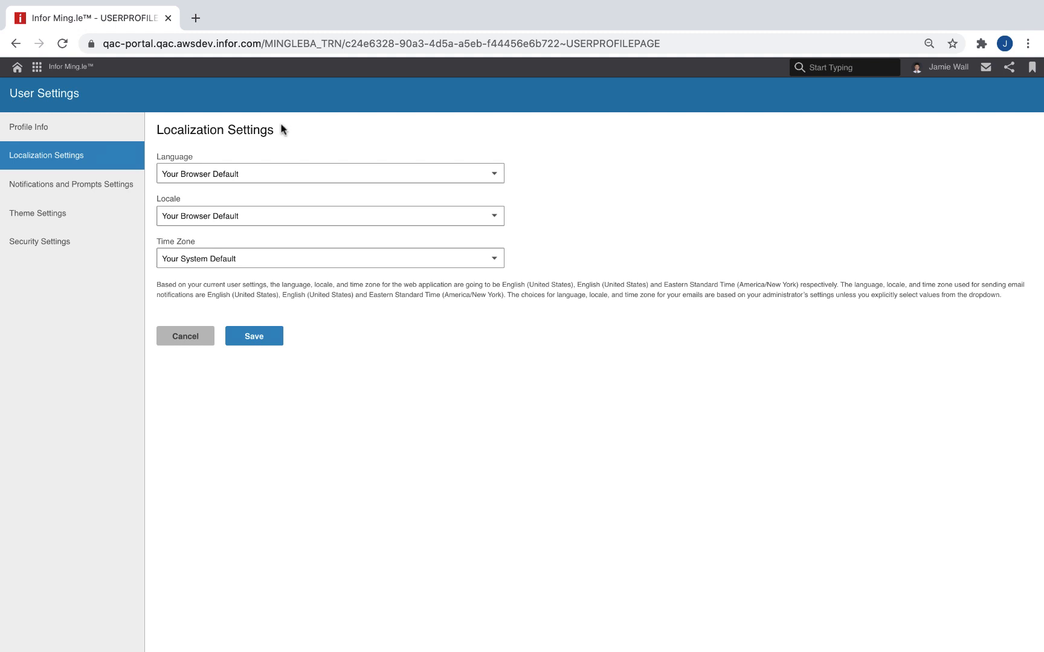
Step: Set the language and locale to English (United Kingdom) and the time zone to GMT Standard Time (Europe/London), and save the localization settings
left_click(287, 174)
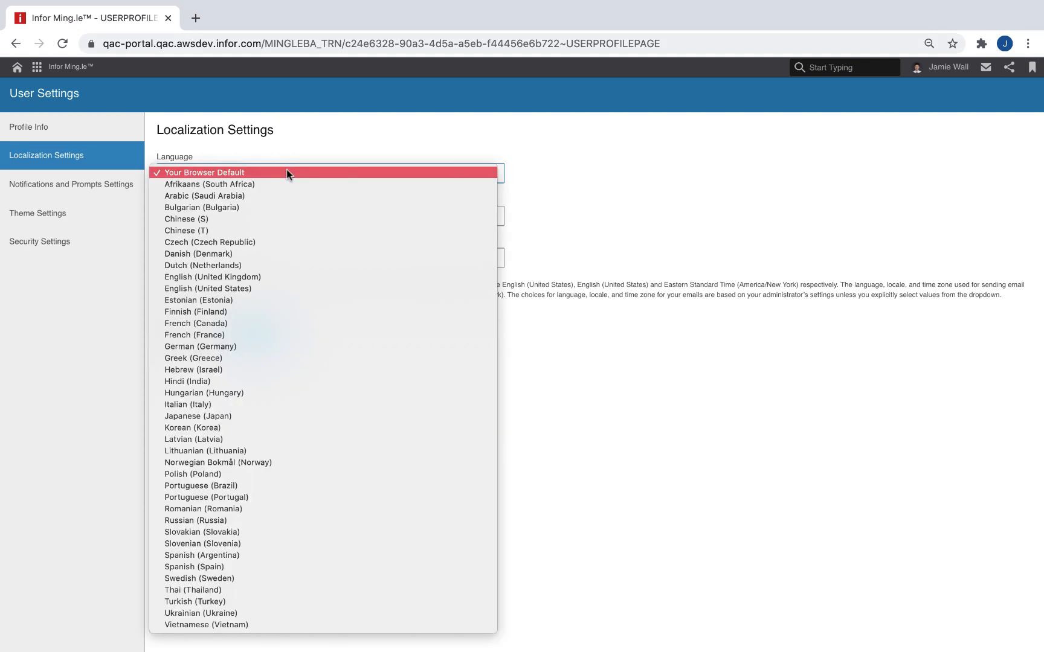
left_click(275, 276)
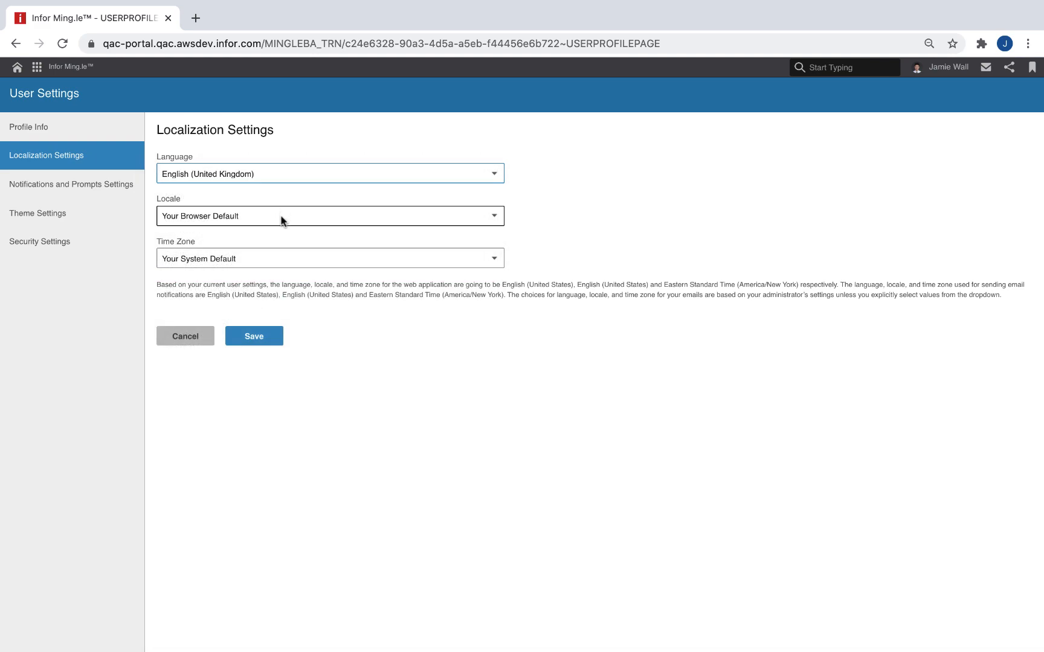
left_click(279, 217)
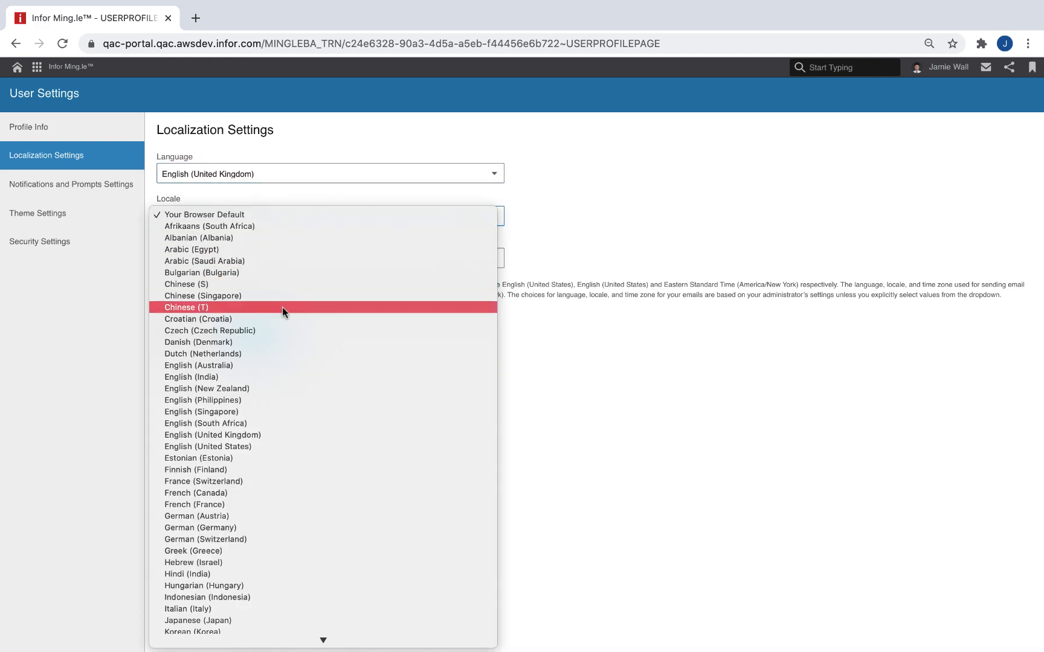
left_click(268, 433)
left_click(286, 264)
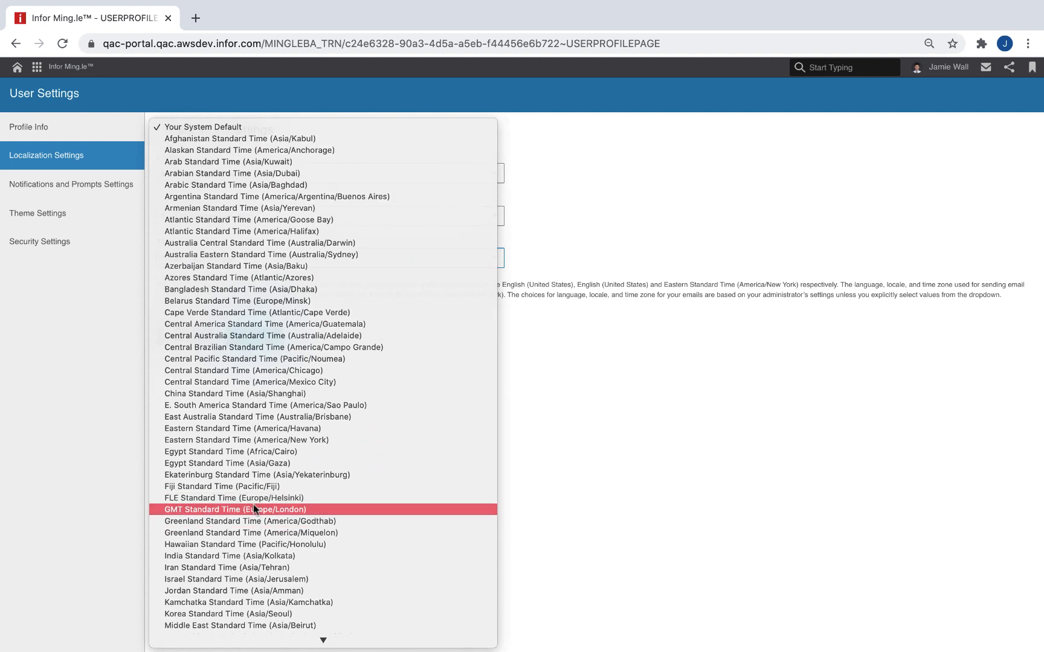
left_click(253, 509)
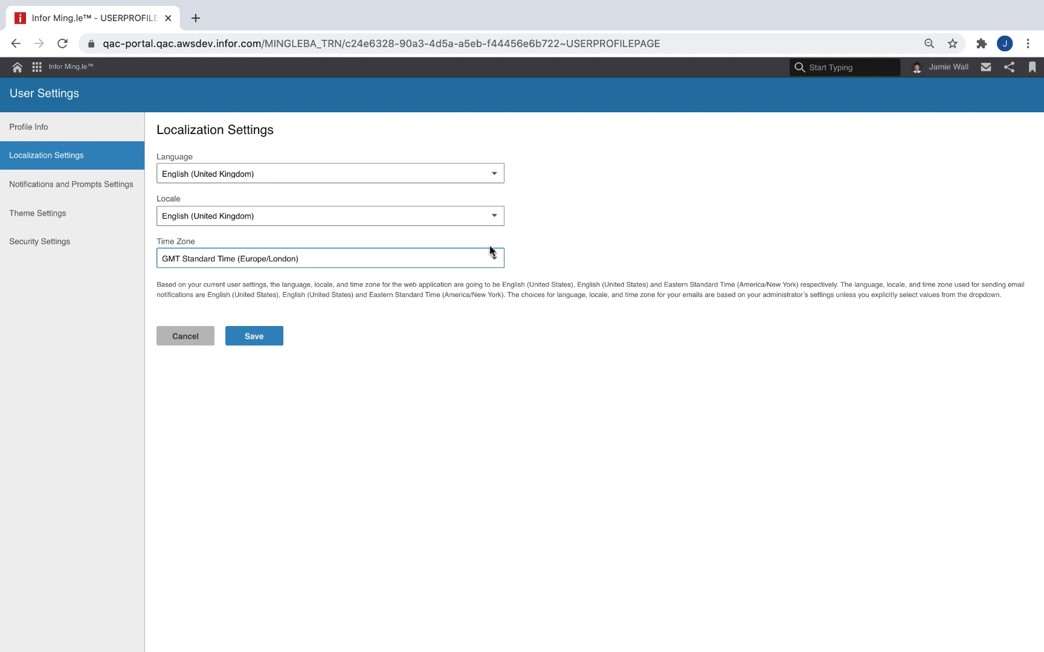
left_click(260, 339)
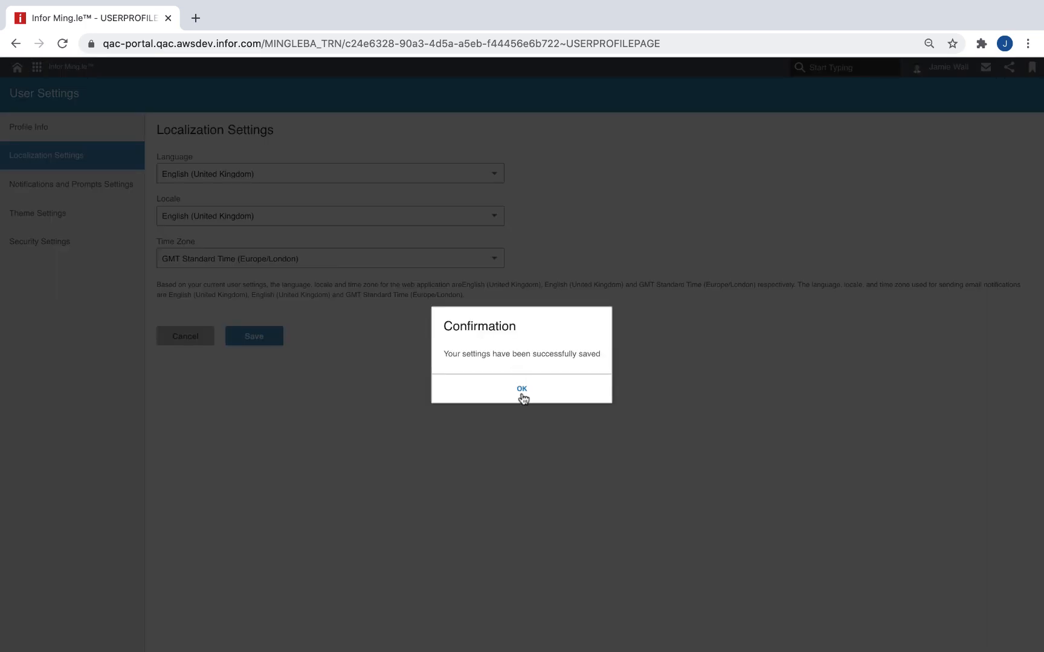
left_click(523, 396)
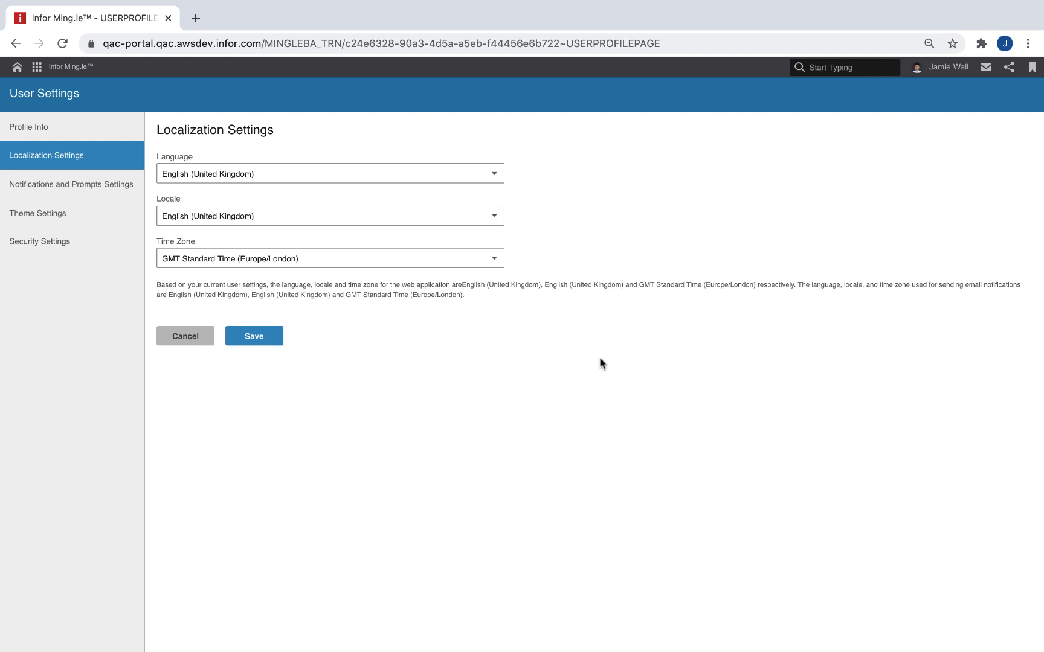
left_click_drag(468, 297, 169, 294)
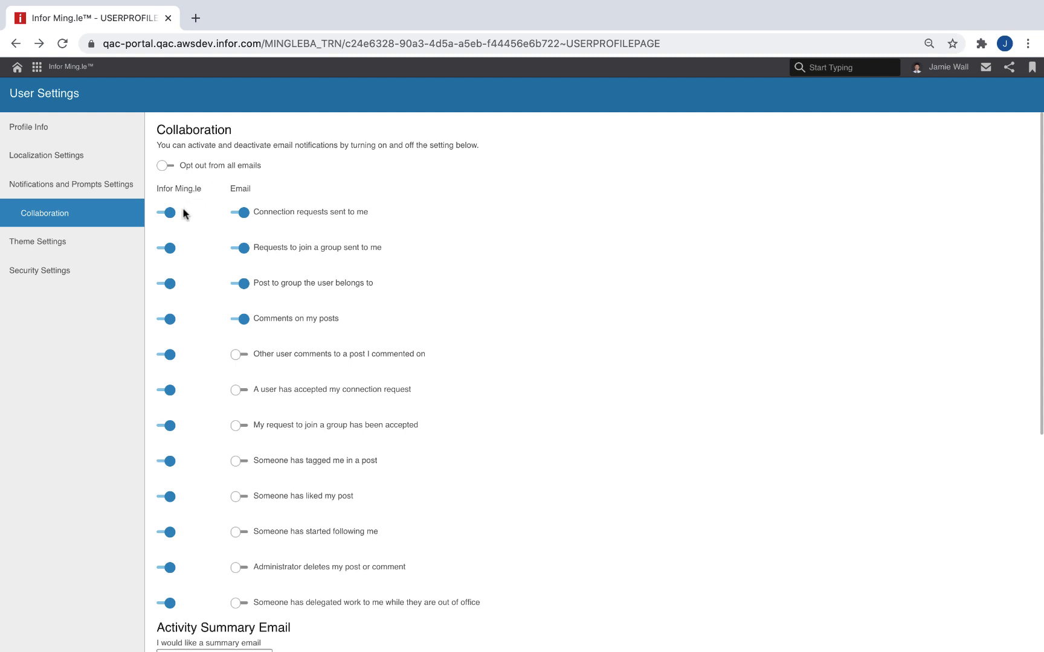
Step: Toggle the Infor Ming.le and email notifications for connection requests off and back on, and turn on the opt-out from all emails
left_click(168, 214)
left_click(245, 214)
left_click(238, 214)
left_click(162, 214)
left_click(163, 166)
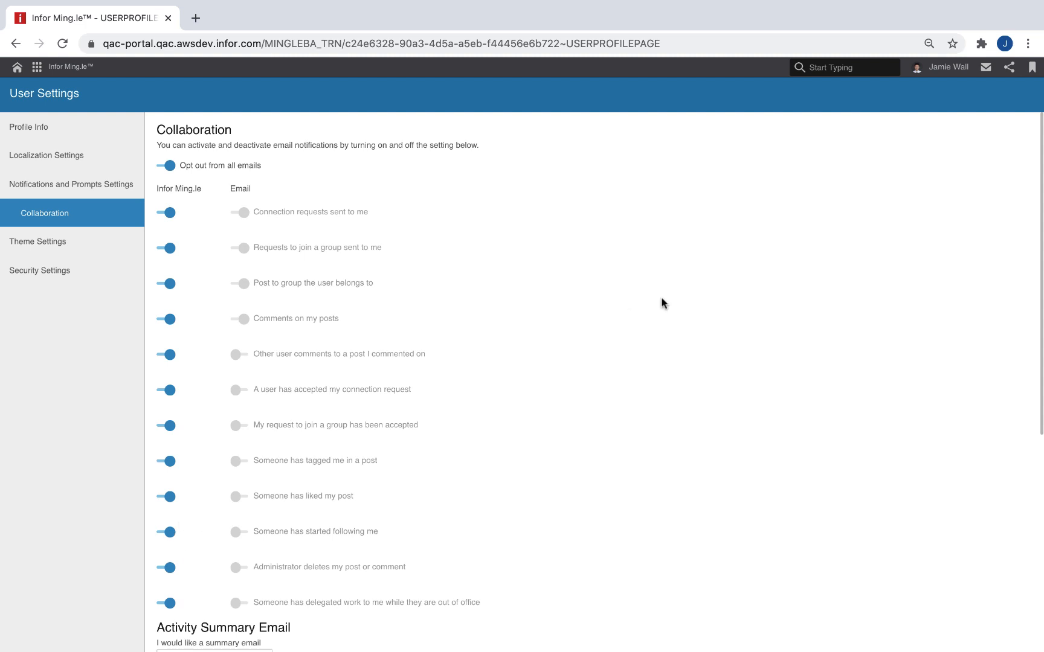
Step: Open the full list of notifications and examine its entries, including the out-of-office notice
left_click(987, 72)
left_click(971, 116)
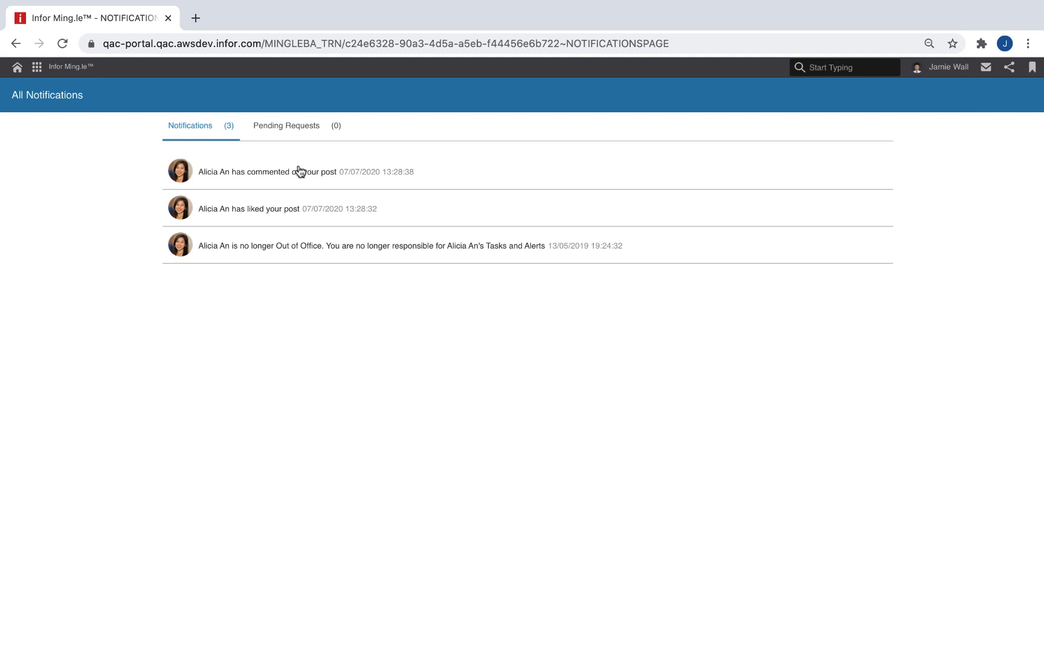
left_click(300, 244)
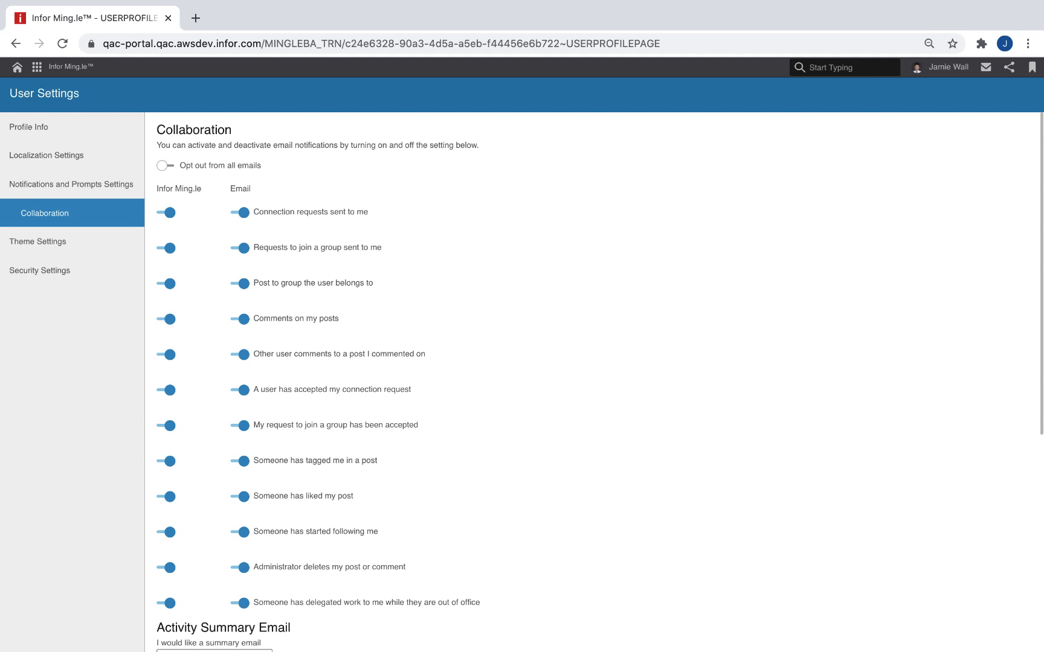
Step: Check the frequency options for the activity summary email, keep it at Daily, and save the collaboration settings
scroll(297, 257, "down", 6)
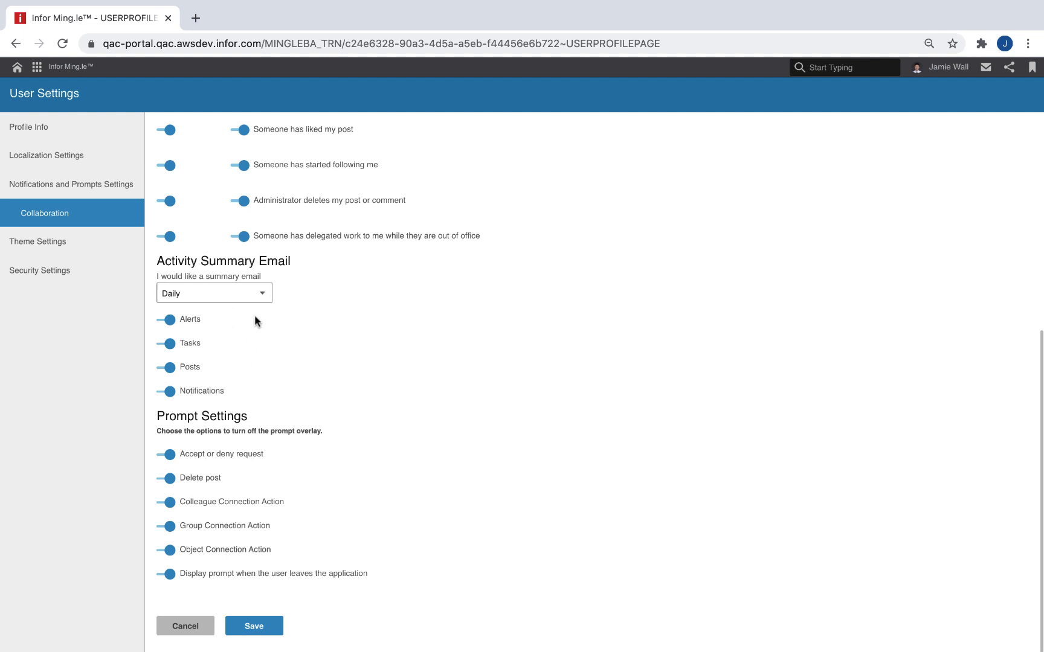
left_click(261, 294)
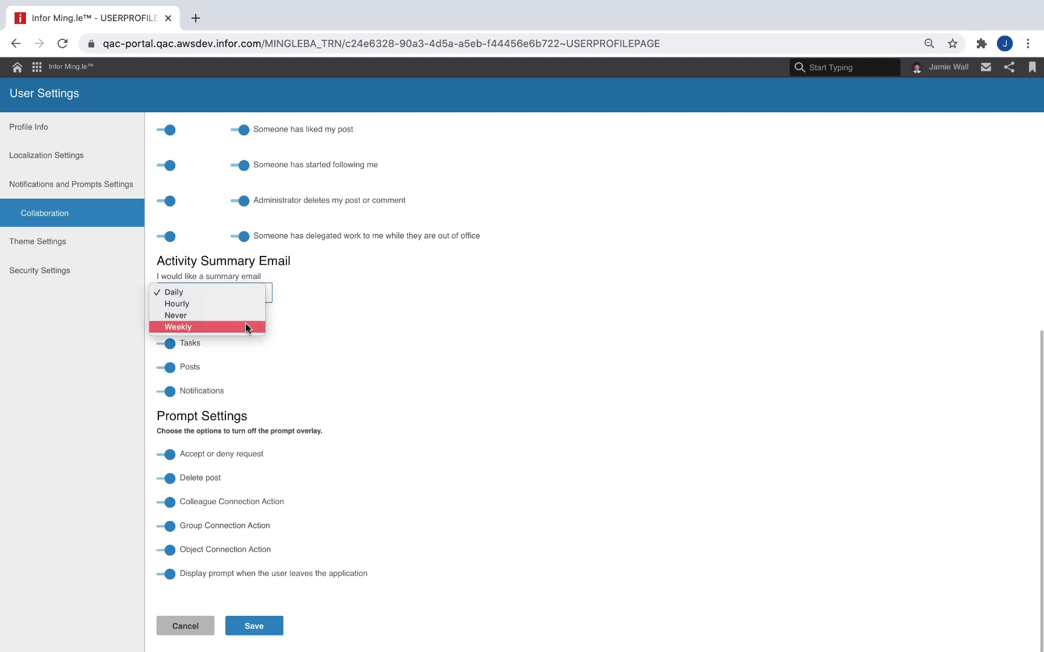
left_click(297, 293)
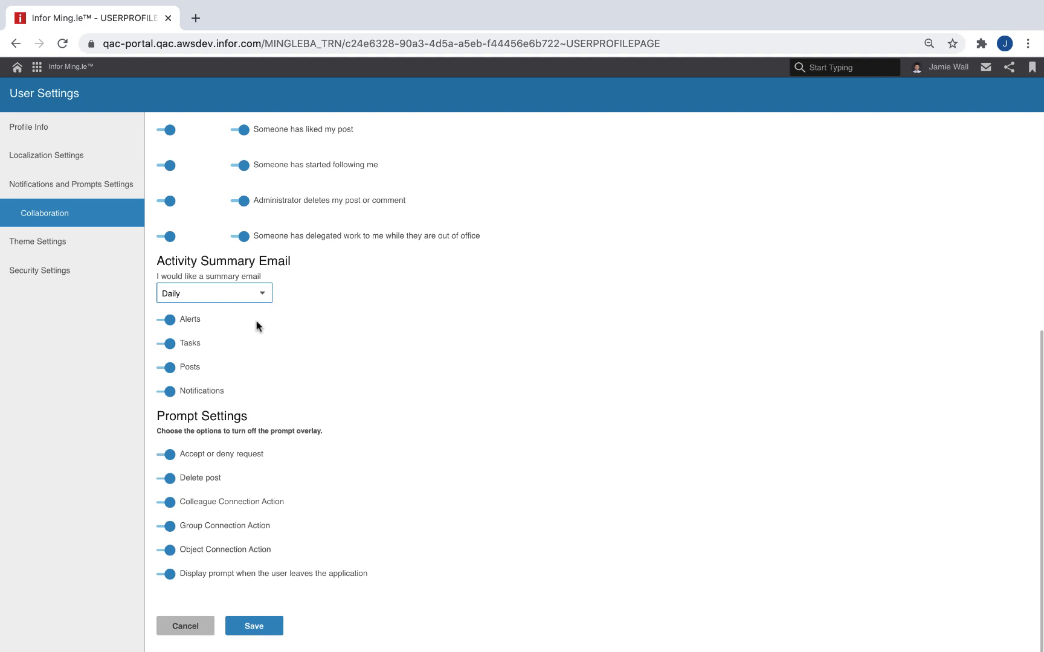
left_click(261, 295)
left_click(261, 295)
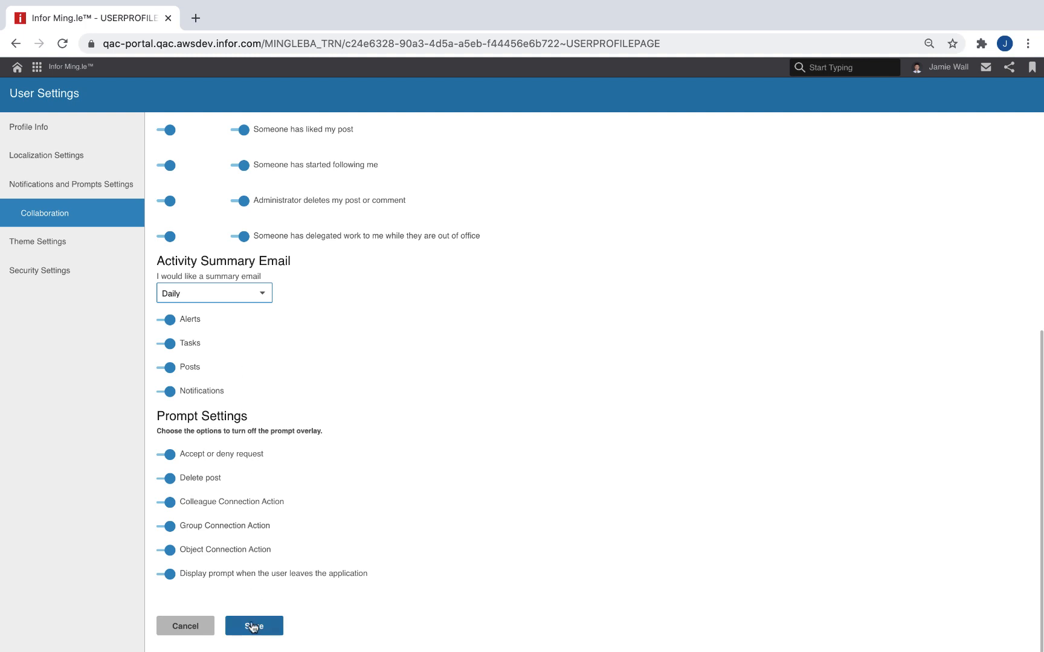
left_click(253, 628)
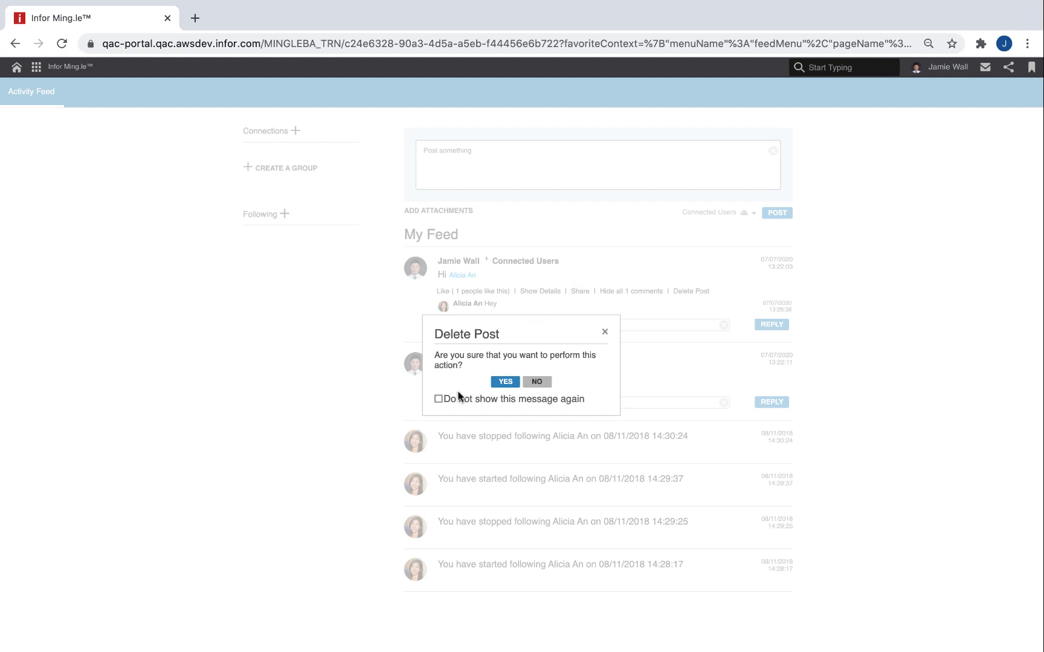
Step: Confirm deleting the second post in the activity feed and stop its confirmation message from being shown again
left_click(439, 401)
left_click(506, 382)
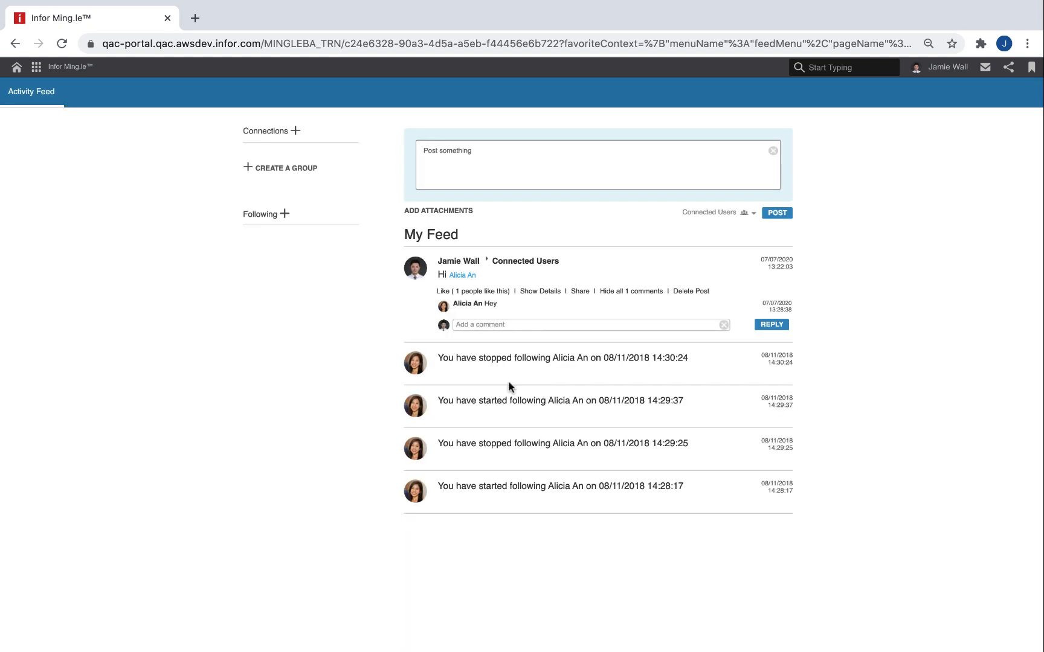
Step: Turn the Delete post prompt back on in the collaboration settings and save the change
left_click(920, 69)
left_click(918, 94)
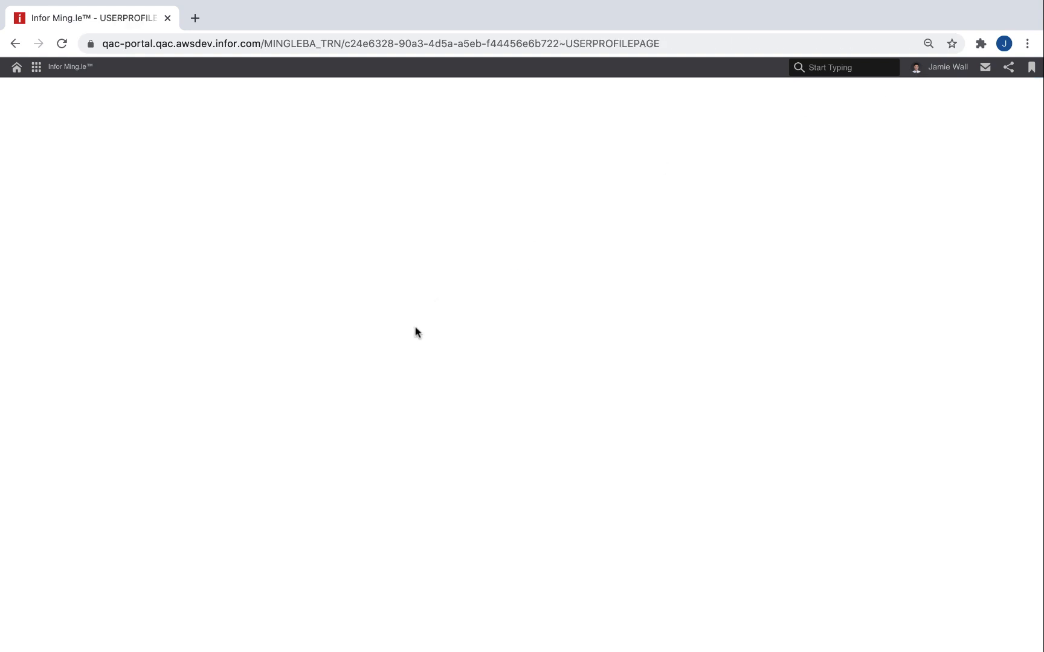
left_click(98, 191)
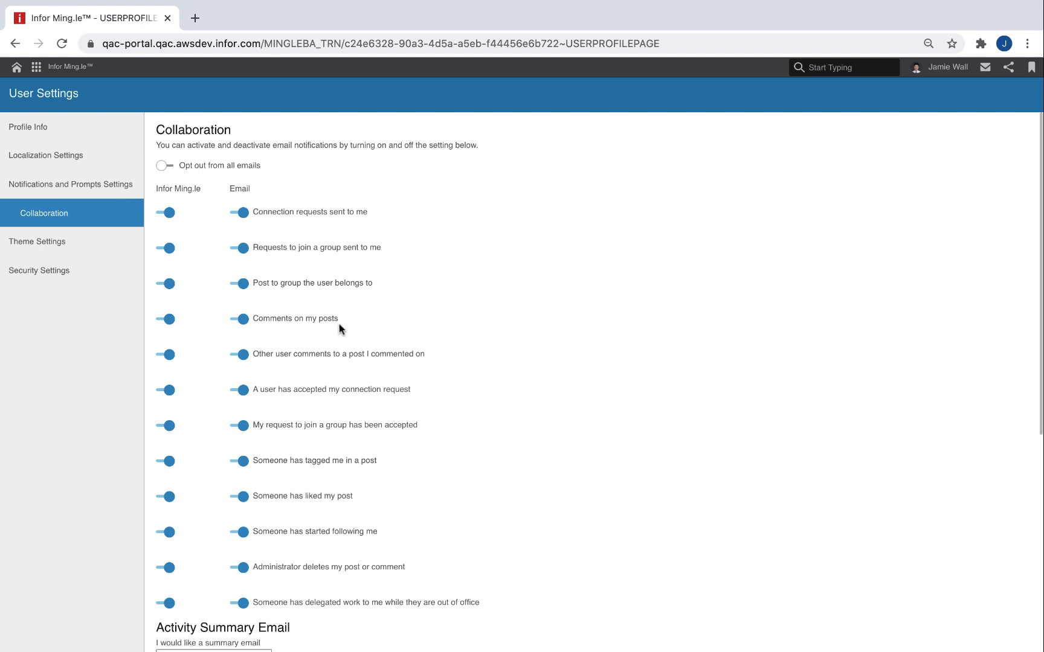
scroll(338, 338, "down", 5)
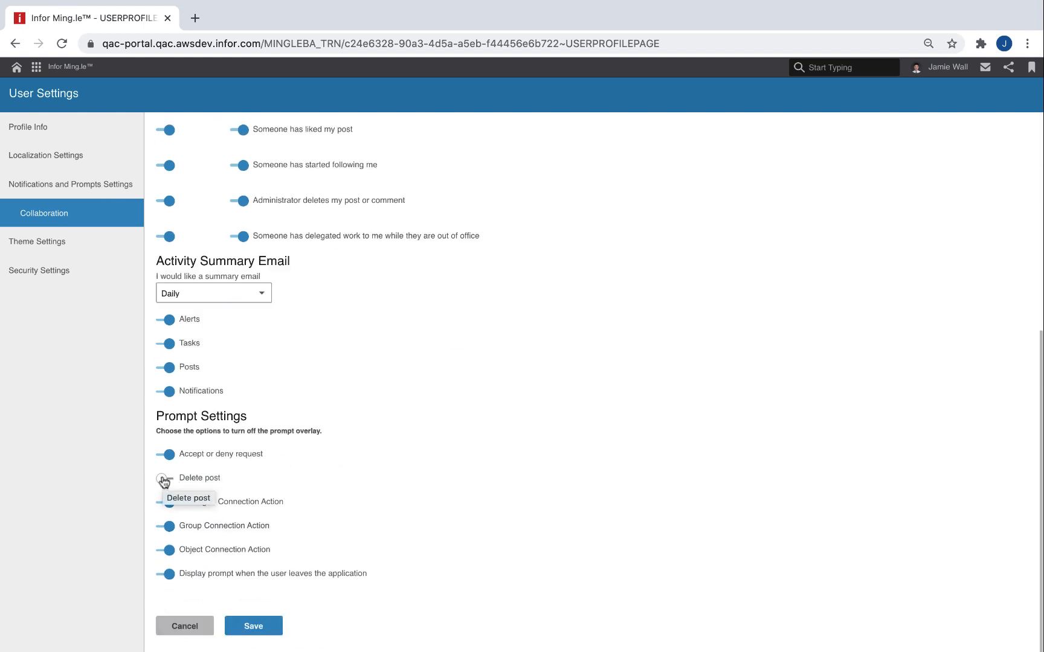
left_click(163, 481)
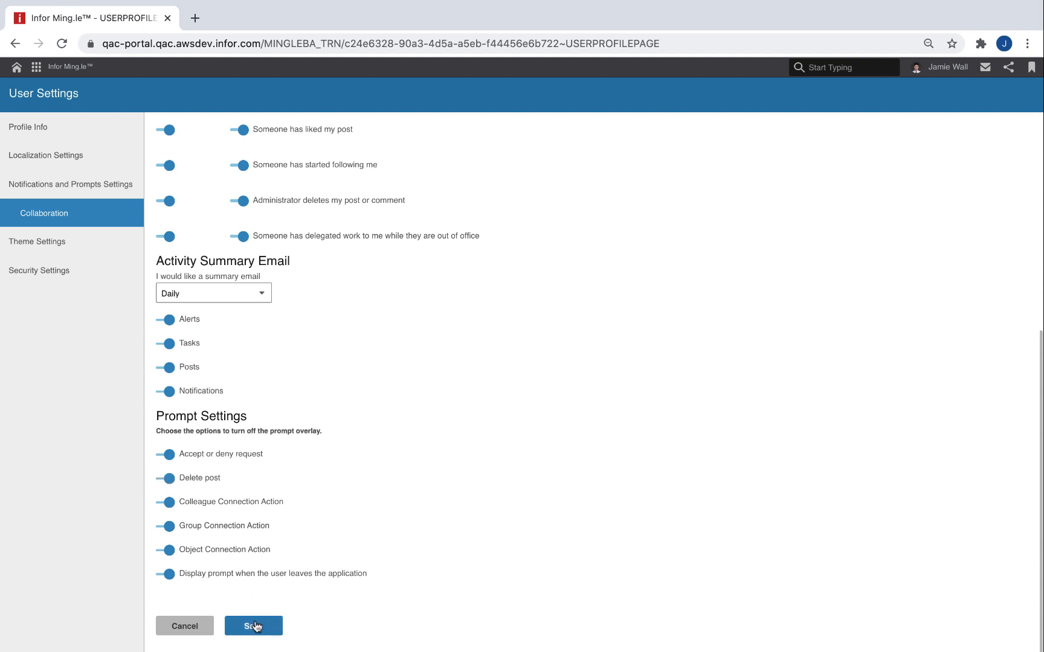
left_click(253, 625)
left_click(535, 390)
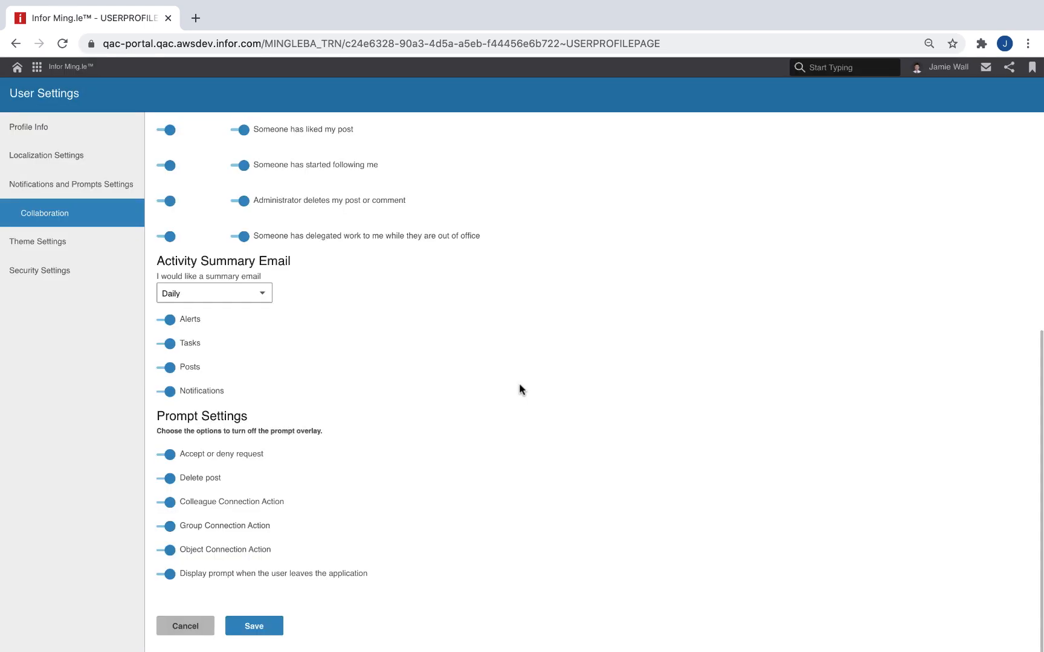
Step: Select the High Contrast UI option in the theme settings
left_click(101, 241)
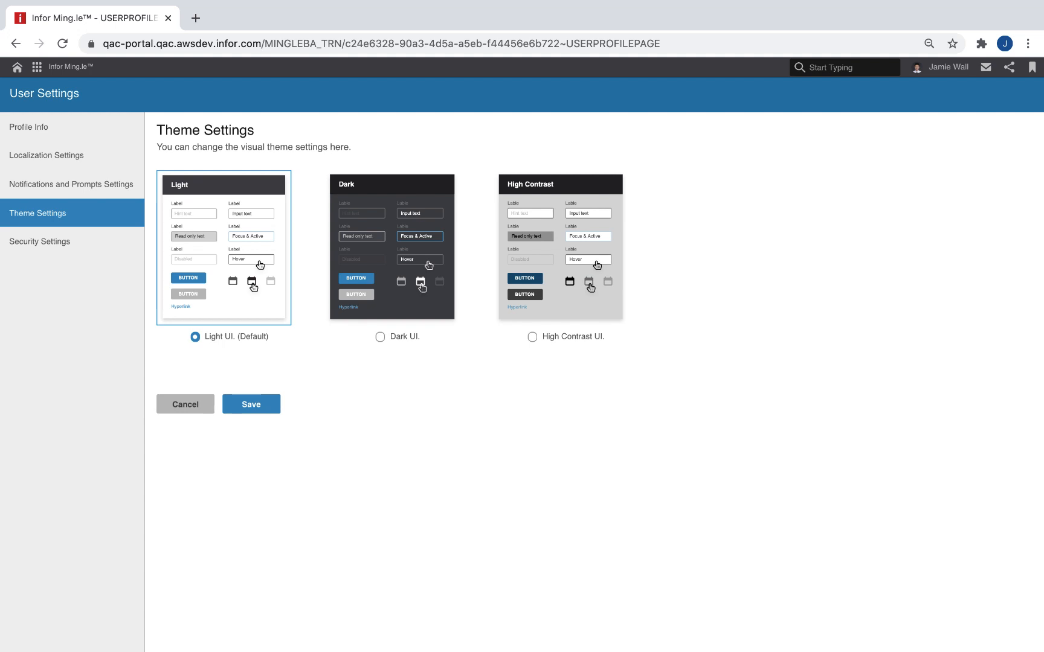
left_click(532, 337)
Step: Reload the client access grants in the security settings and revoke the grant for the Infor Ming.le iOS App
left_click(111, 240)
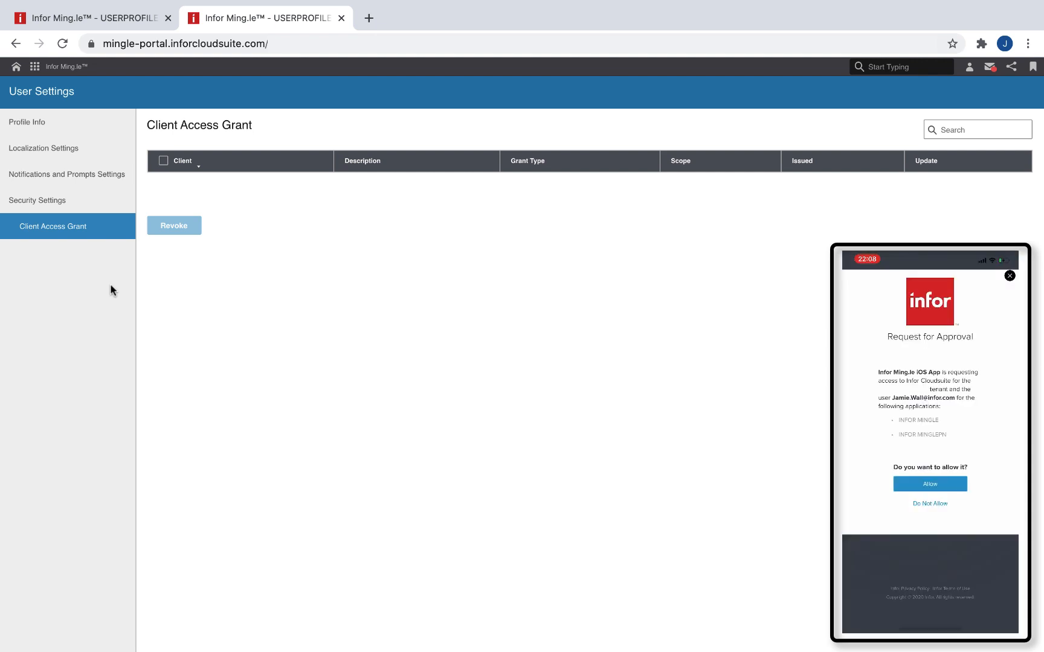
left_click(63, 43)
left_click(629, 224)
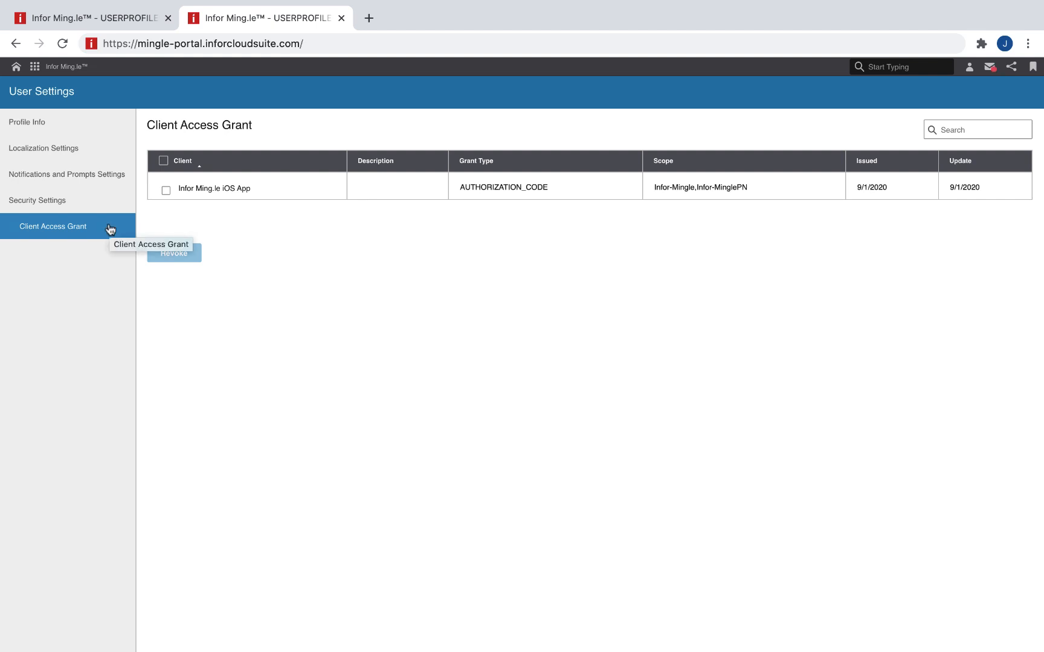
left_click(165, 191)
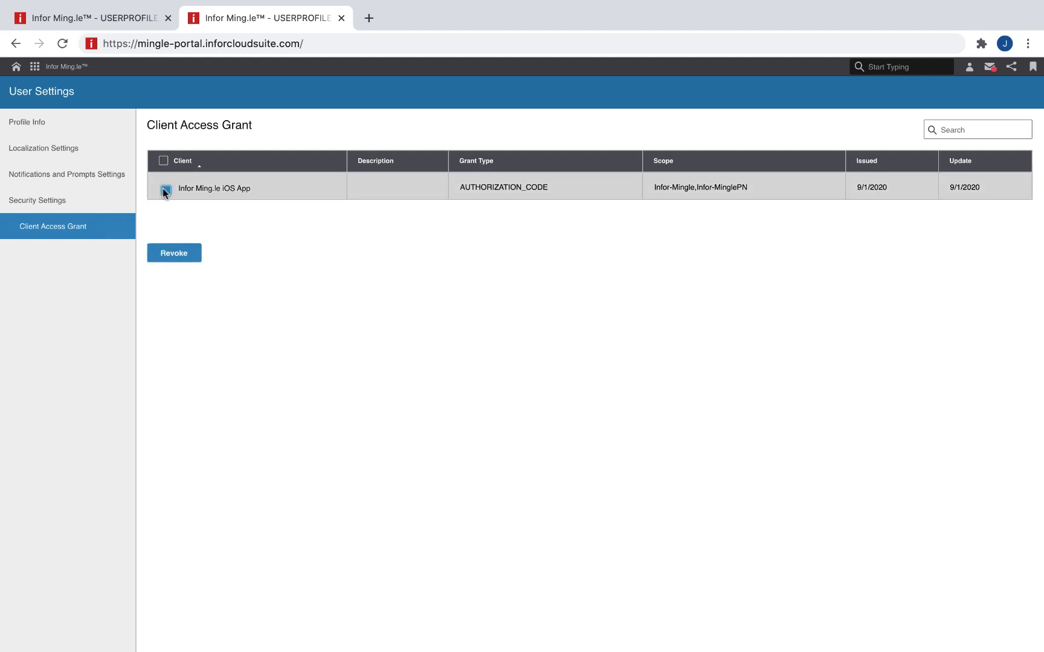
left_click(173, 255)
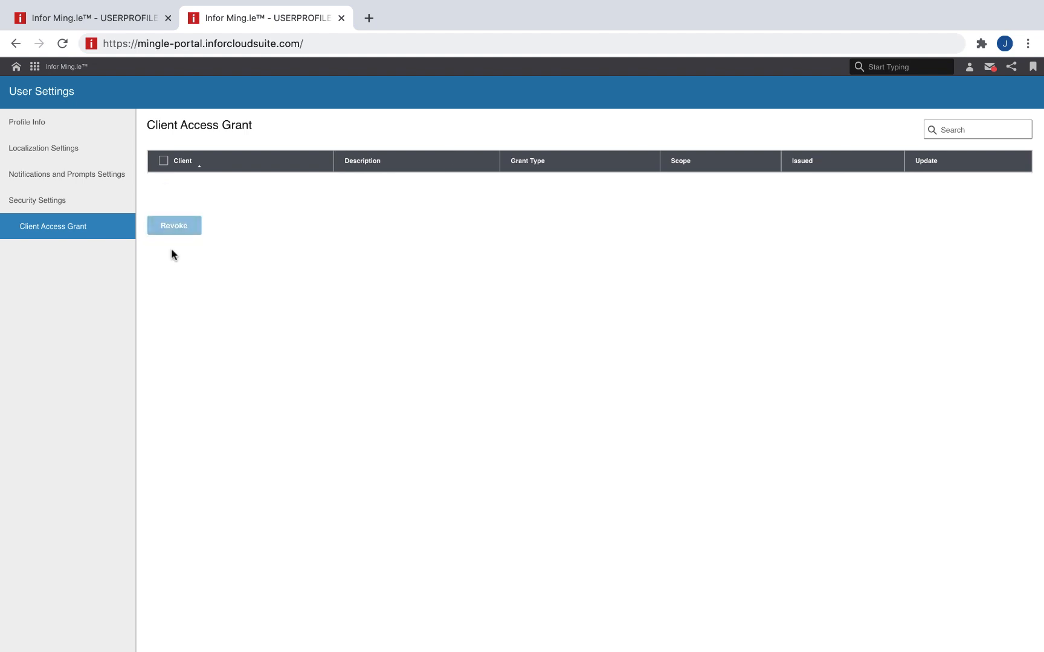